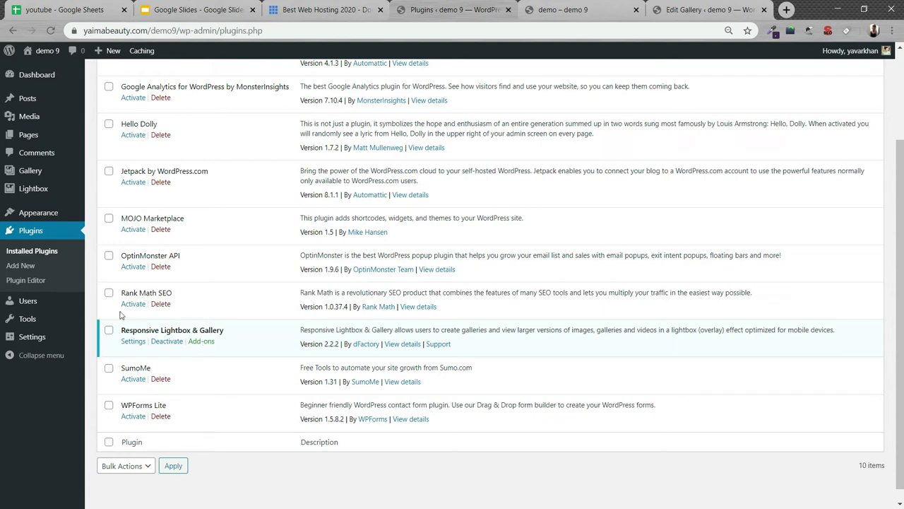
# - Add a new gallery titled "gallery_" followed by the account owner's first name
pyautogui.click(28, 171)
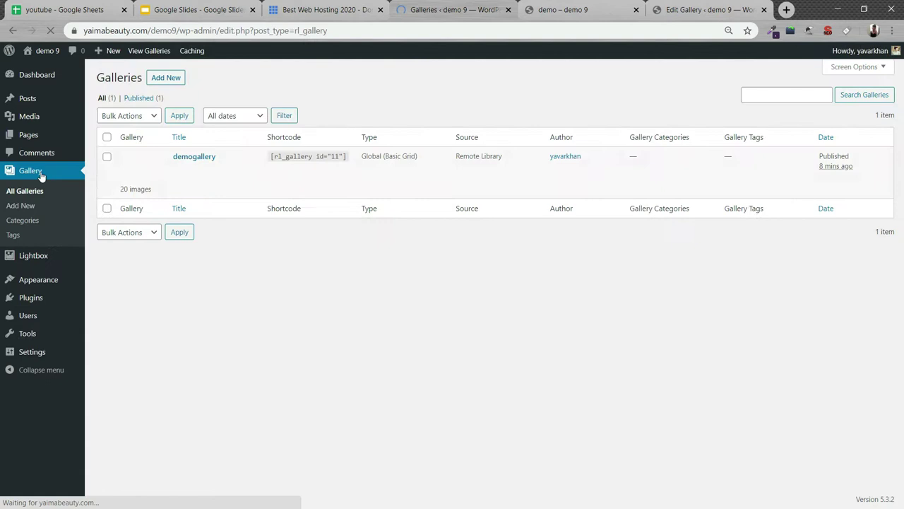
pyautogui.click(168, 76)
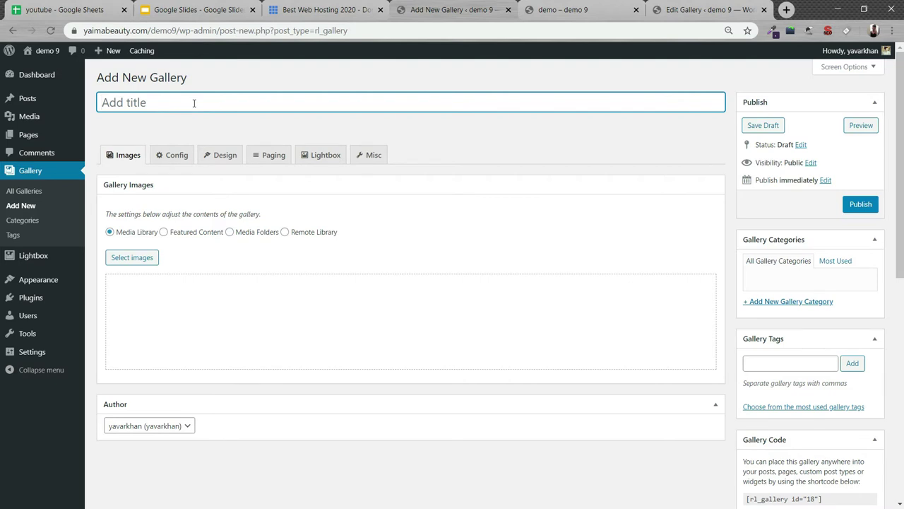
pyautogui.write('g')
pyautogui.press('BackSpace')
pyautogui.write('gallery_yavar')
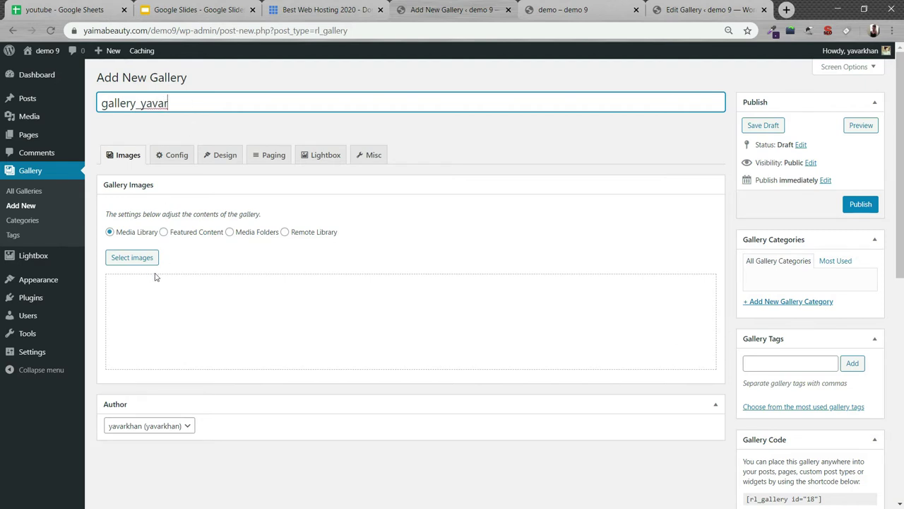
# - Add the popup and best redirect plugin images from the media library, and try the Featured Content source before returning to Media Library
pyautogui.click(145, 259)
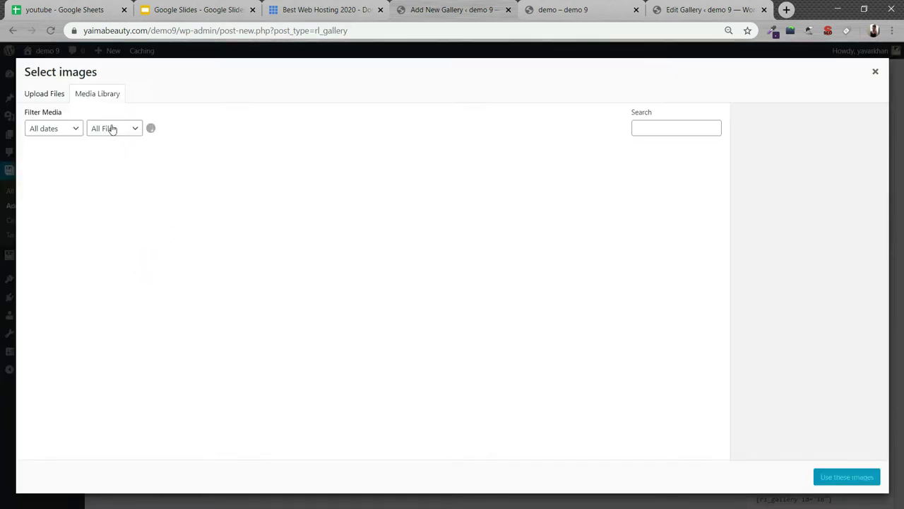
pyautogui.click(75, 166)
pyautogui.click(123, 184)
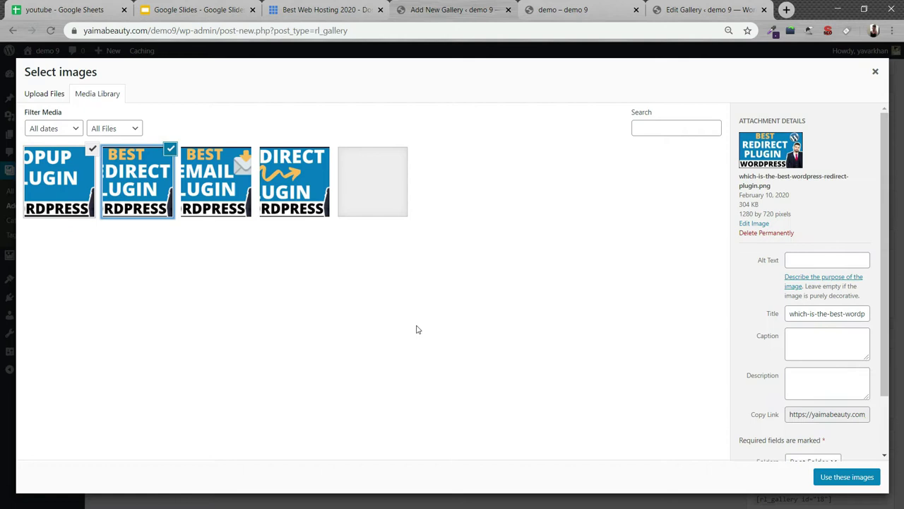
pyautogui.click(830, 478)
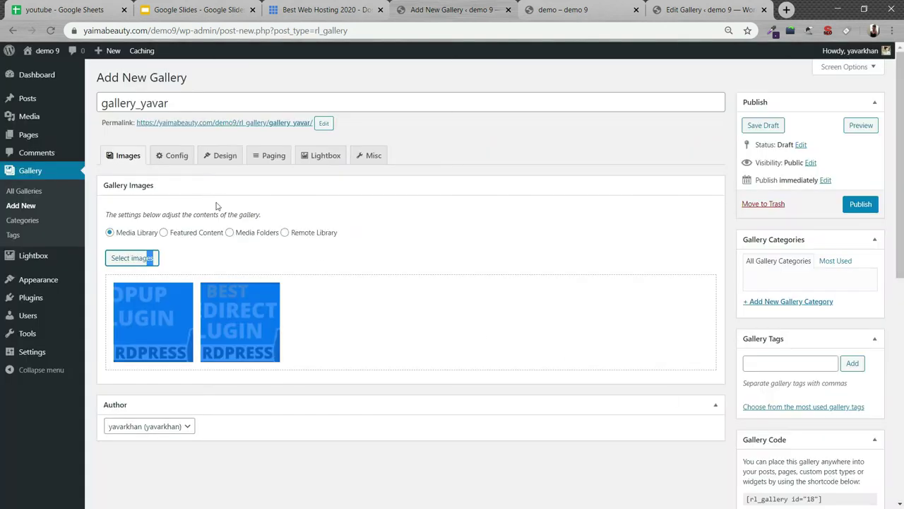
pyautogui.click(187, 237)
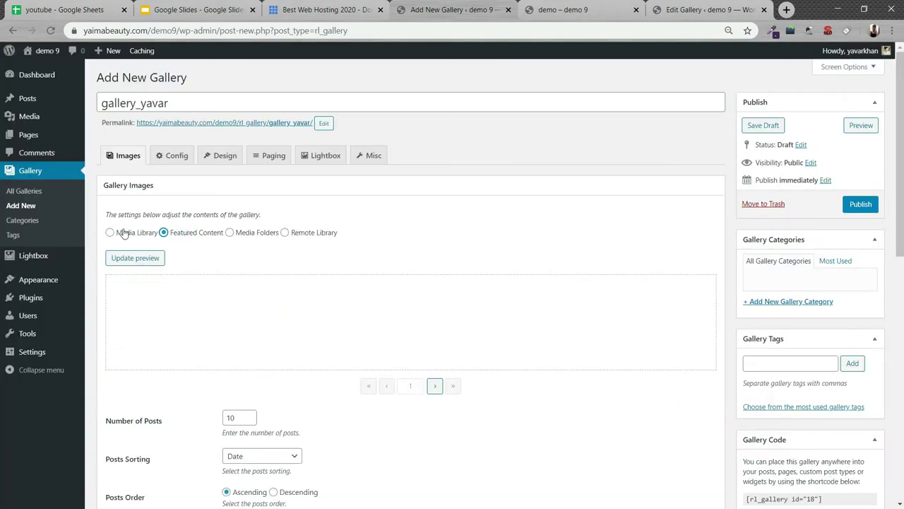
pyautogui.click(114, 232)
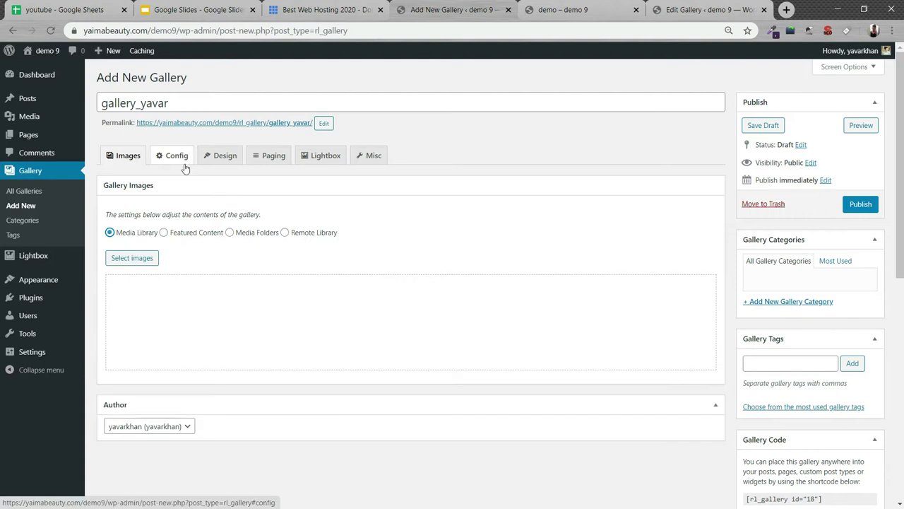
# - Set the thumbnail image size to large in the gallery's configuration
pyautogui.click(177, 158)
pyautogui.click(260, 260)
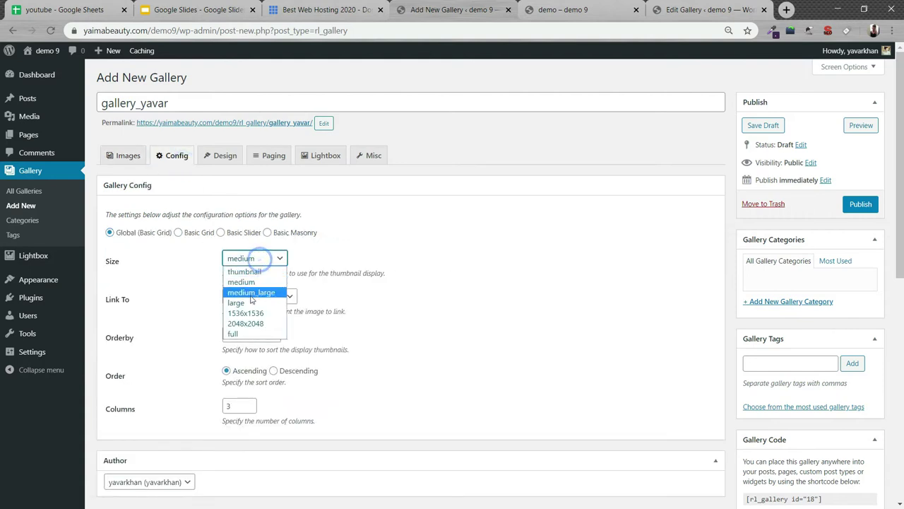
pyautogui.click(263, 305)
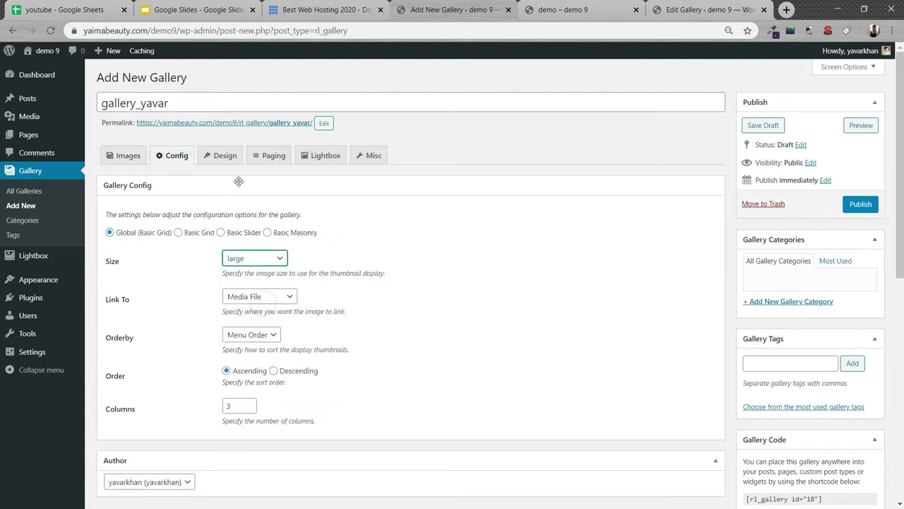
# - Review the gallery's design options and publish the gallery
pyautogui.click(227, 161)
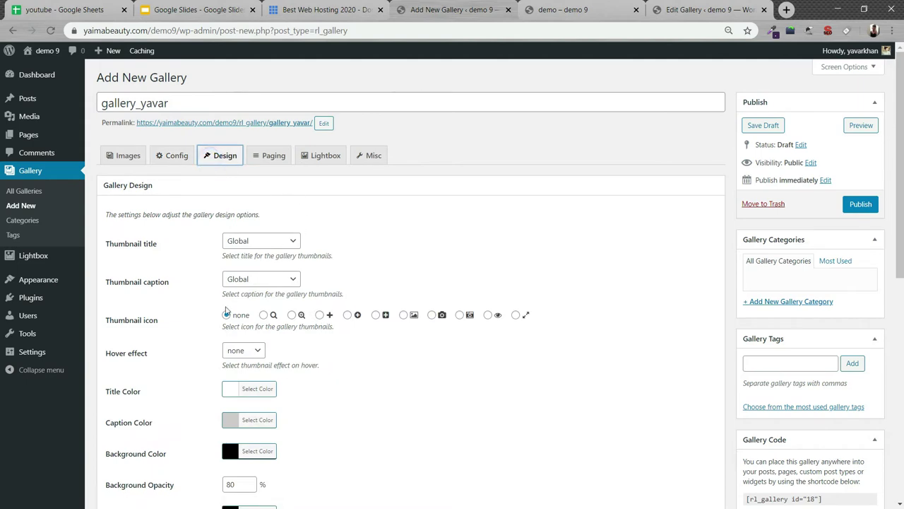
pyautogui.scroll(-3, 227, 311)
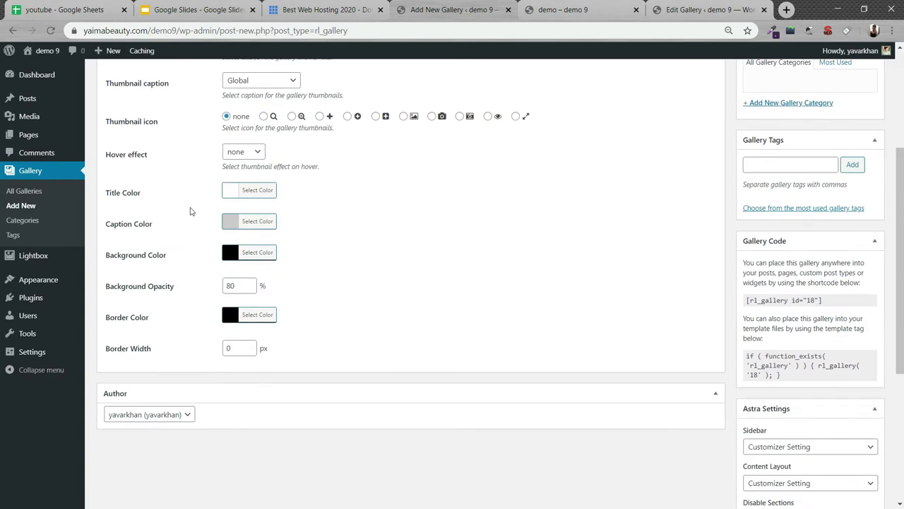
pyautogui.scroll(3, 306, 269)
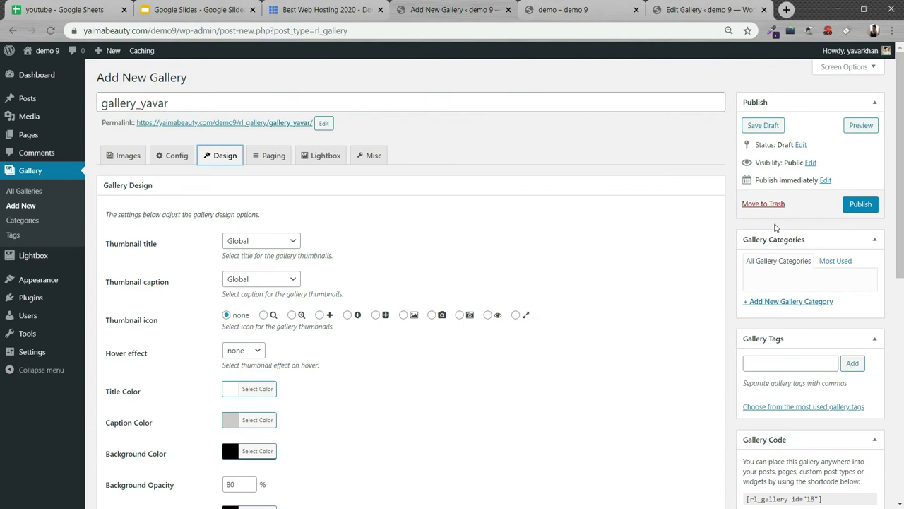
pyautogui.click(871, 211)
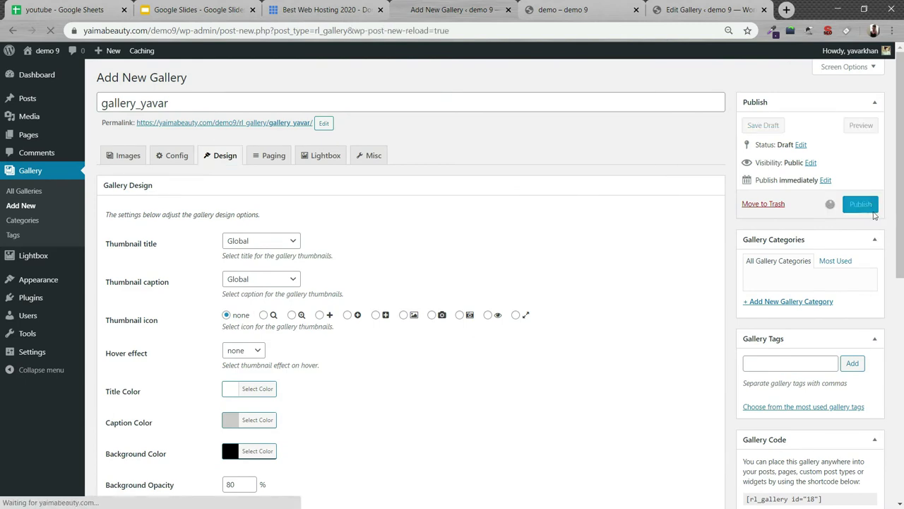
# - Replace the existing gallery block in the demo post with a new Responsive Lightbox Gallery block below the paragraph
pyautogui.click(613, 5)
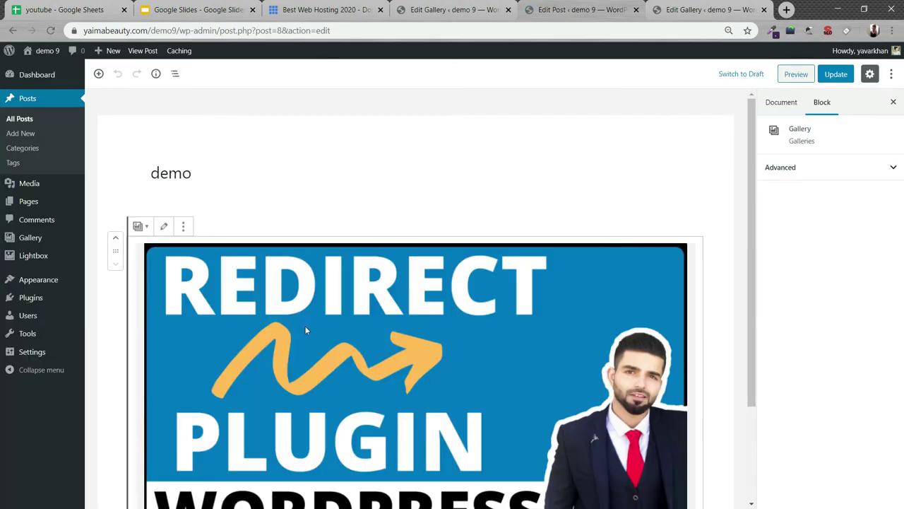
pyautogui.press('Delete')
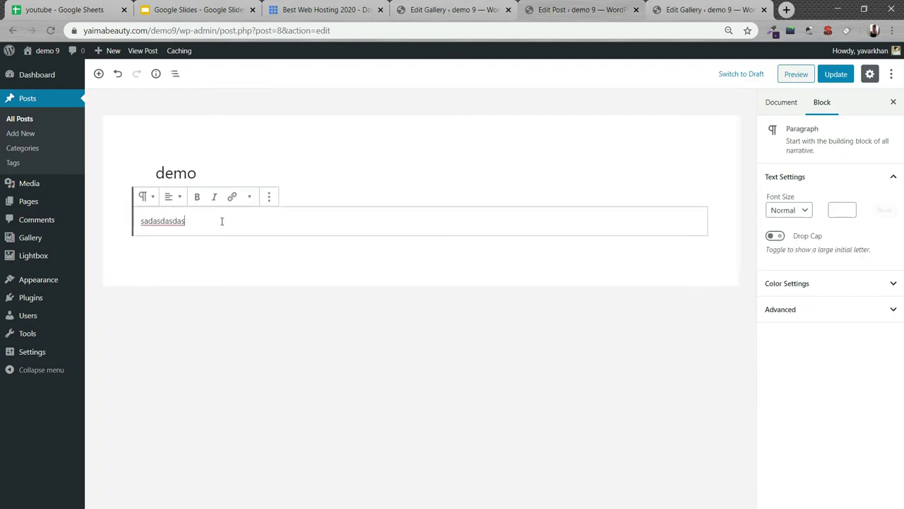
pyautogui.press('Return')
pyautogui.click(126, 252)
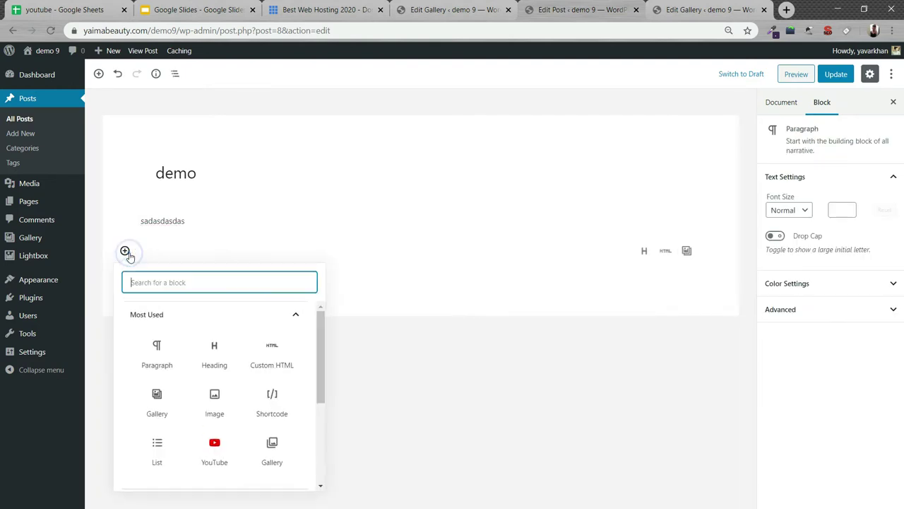
pyautogui.scroll(-3, 205, 339)
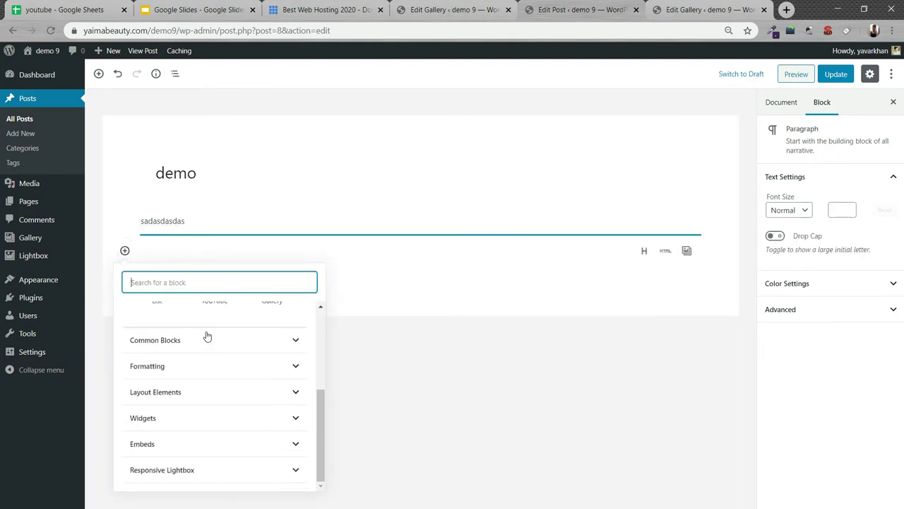
pyautogui.click(211, 477)
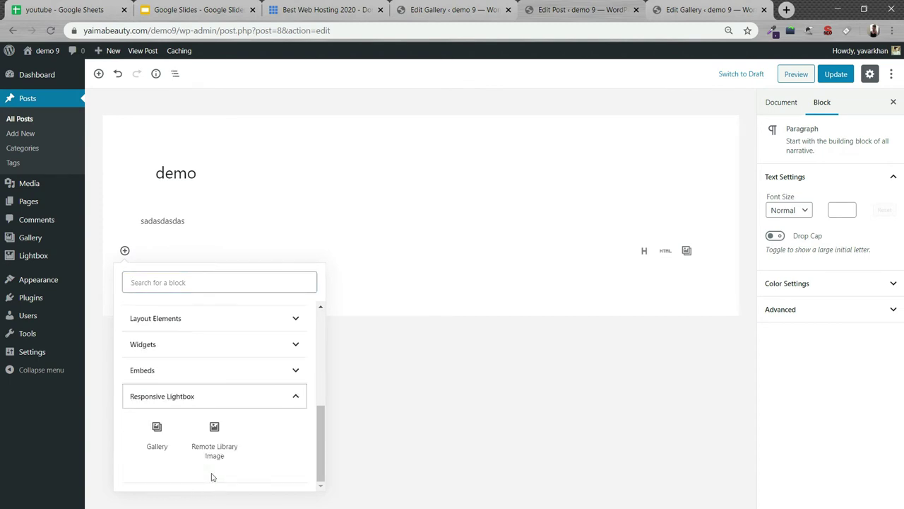
pyautogui.click(154, 433)
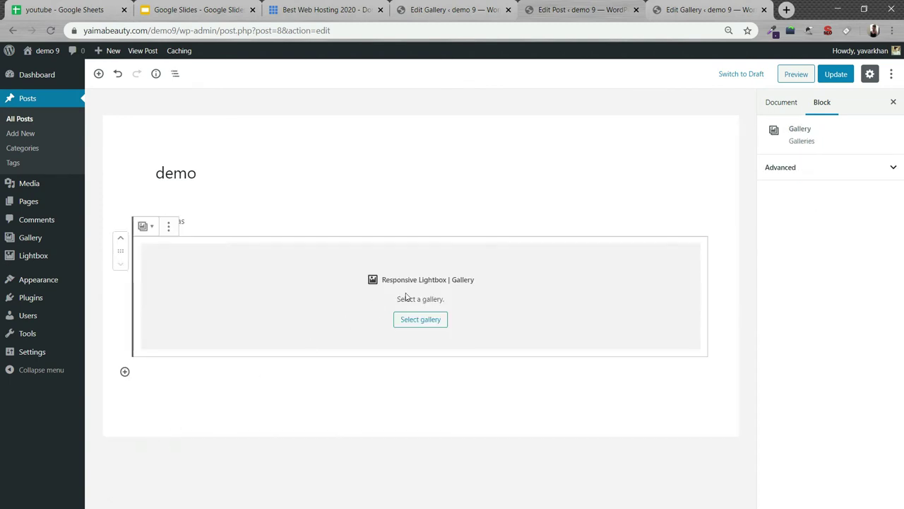
# - Choose the newly published gallery for the Responsive Lightbox block and update the demo post
pyautogui.click(420, 321)
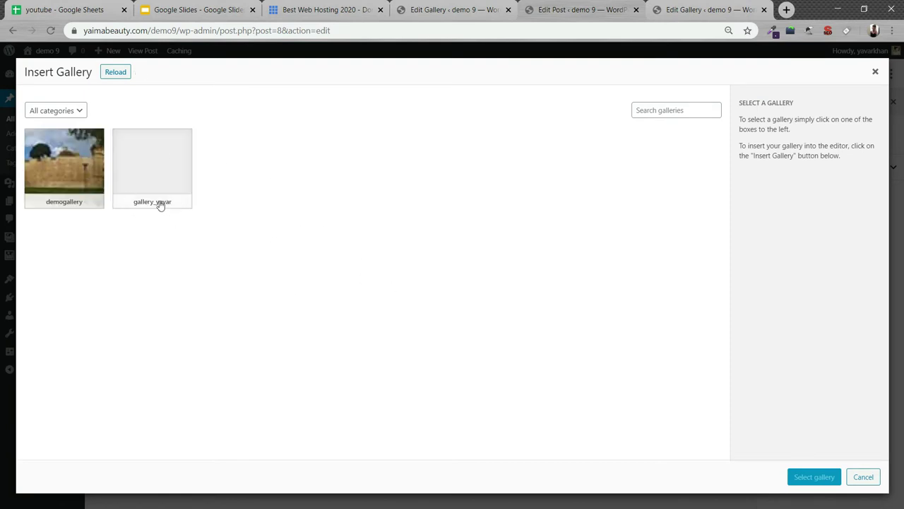
pyautogui.click(157, 188)
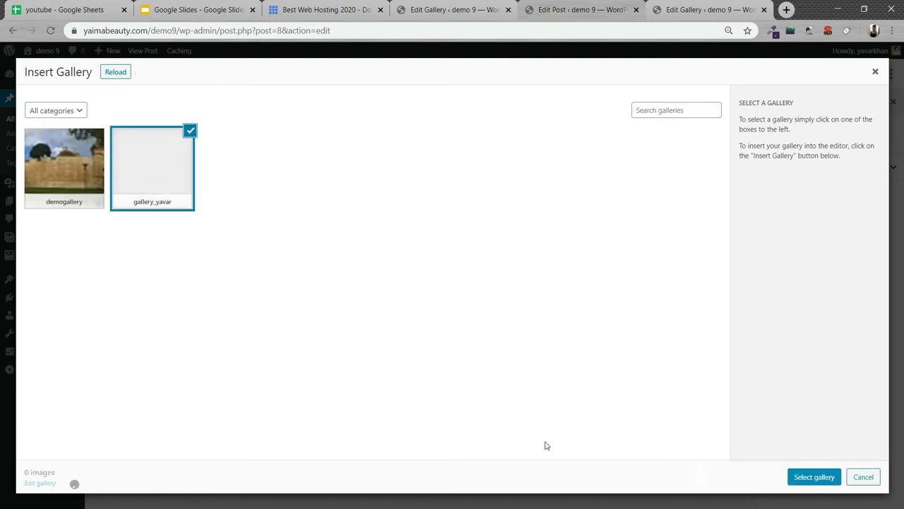
pyautogui.click(813, 477)
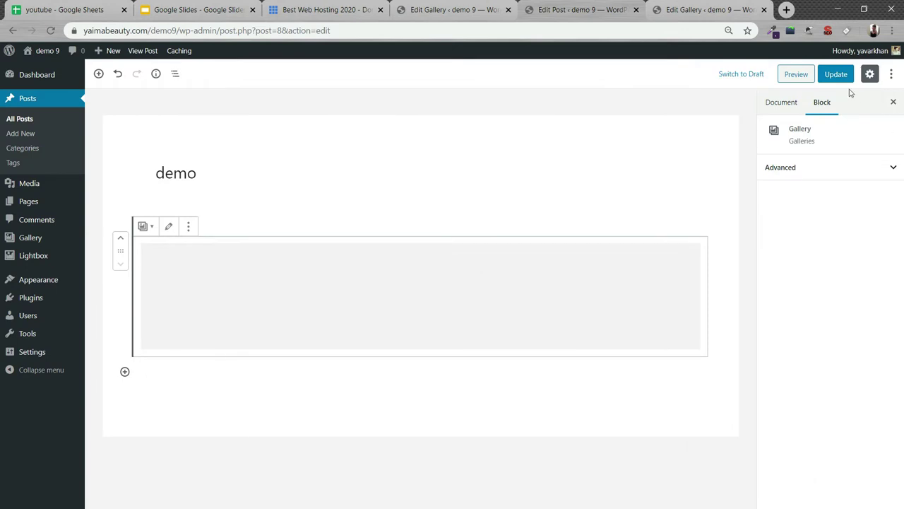
pyautogui.click(841, 76)
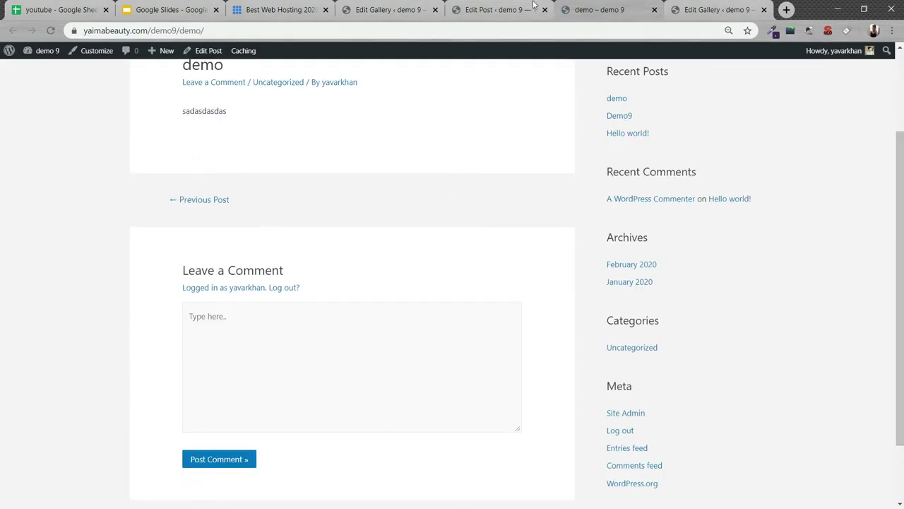
# - Save the new gallery again and reload the published demo post to check its gallery
pyautogui.click(392, 9)
pyautogui.click(483, 9)
pyautogui.click(375, 9)
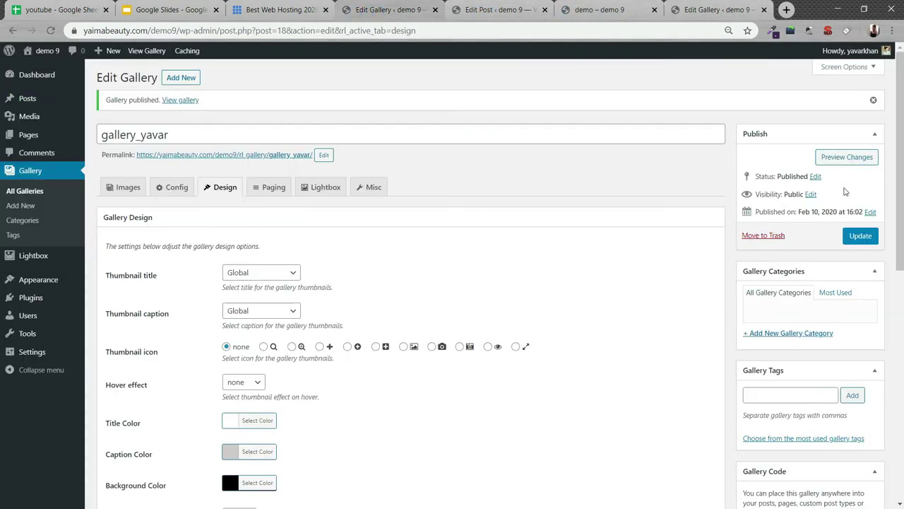
pyautogui.click(859, 235)
pyautogui.click(600, 10)
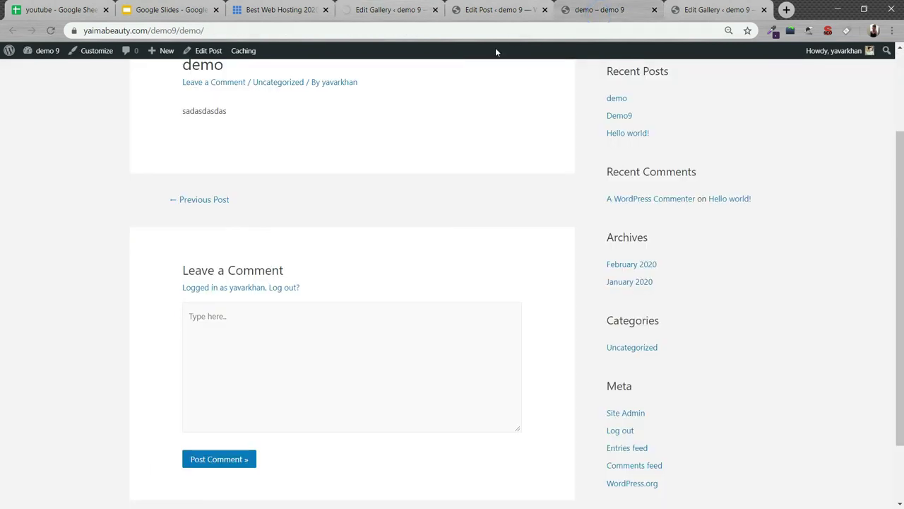
pyautogui.scroll(2, 111, 105)
pyautogui.click(50, 30)
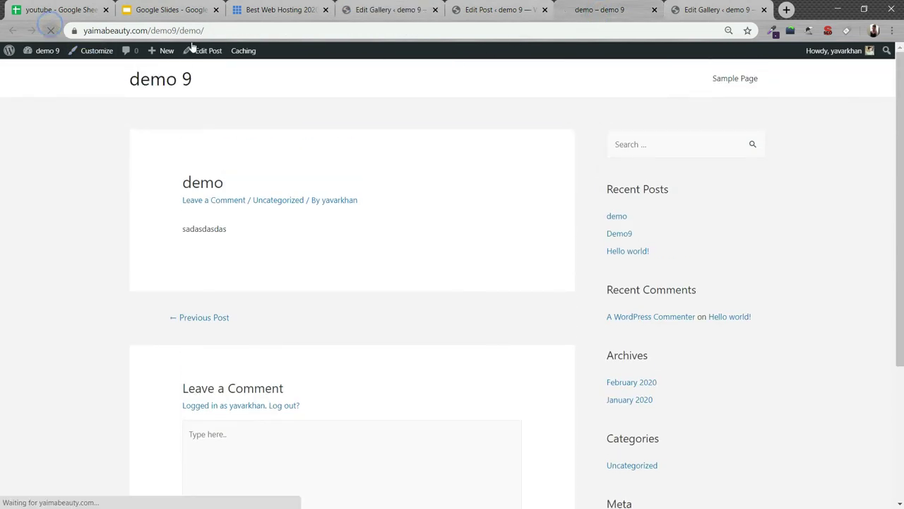
# - Add the popup plugin and best redirect plugin images from the media library to the new gallery
pyautogui.click(385, 9)
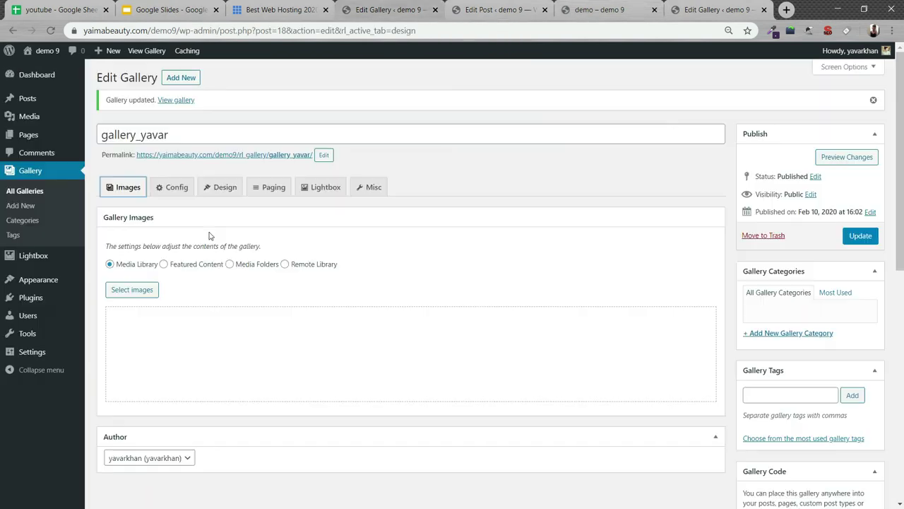
pyautogui.click(154, 292)
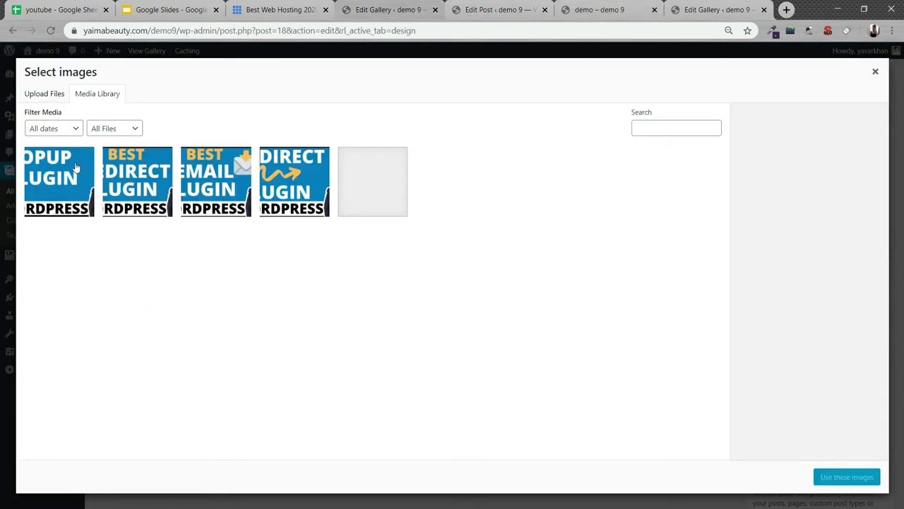
pyautogui.click(76, 166)
pyautogui.click(131, 169)
pyautogui.click(847, 477)
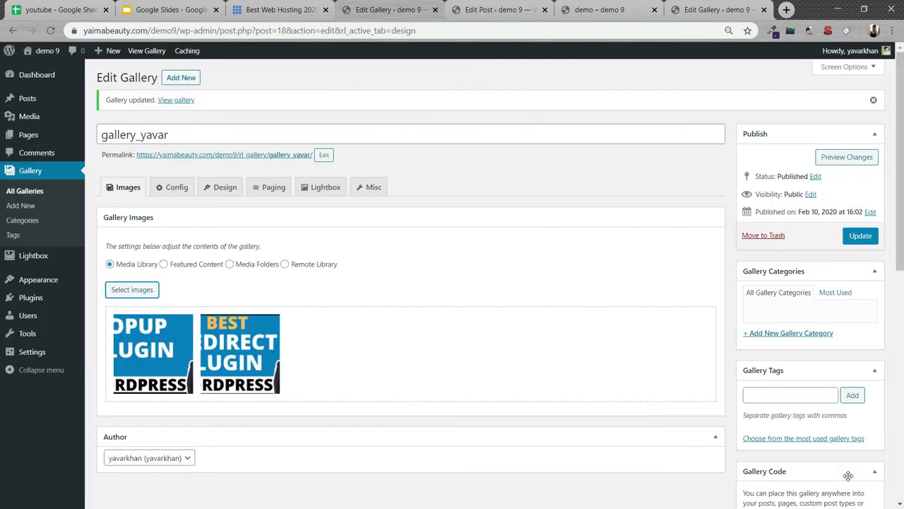
# - Update the gallery and reload the published demo post to check the images
pyautogui.click(859, 236)
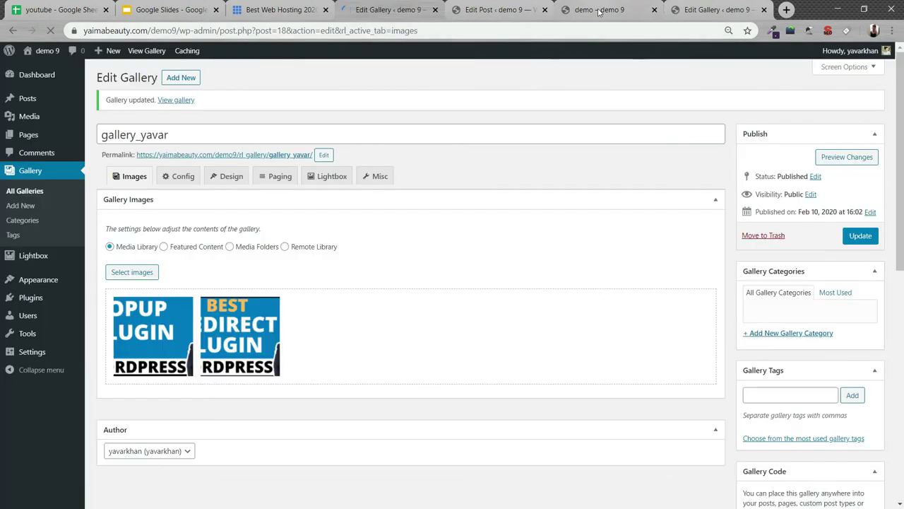
pyautogui.click(620, 17)
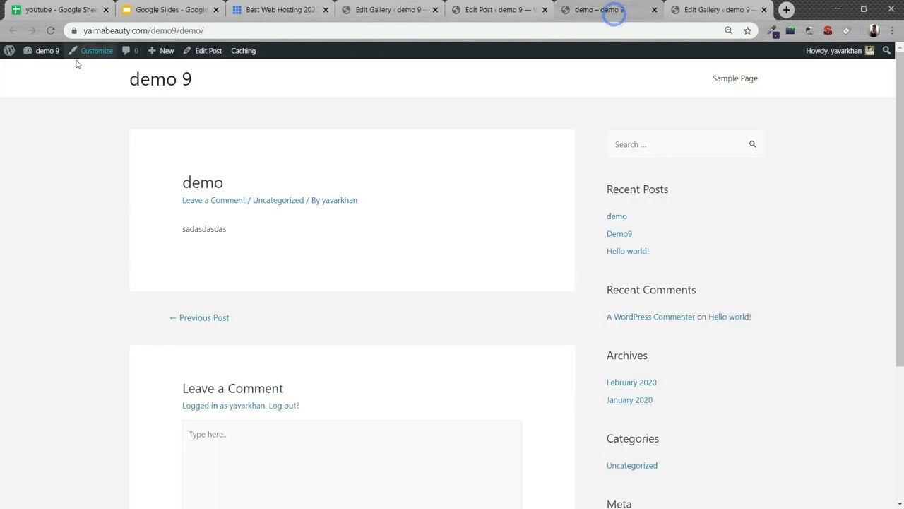
pyautogui.click(50, 30)
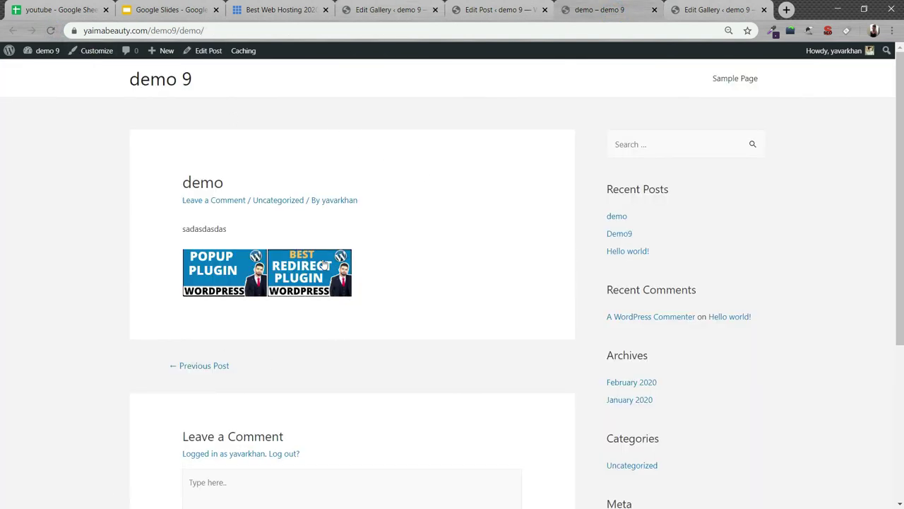